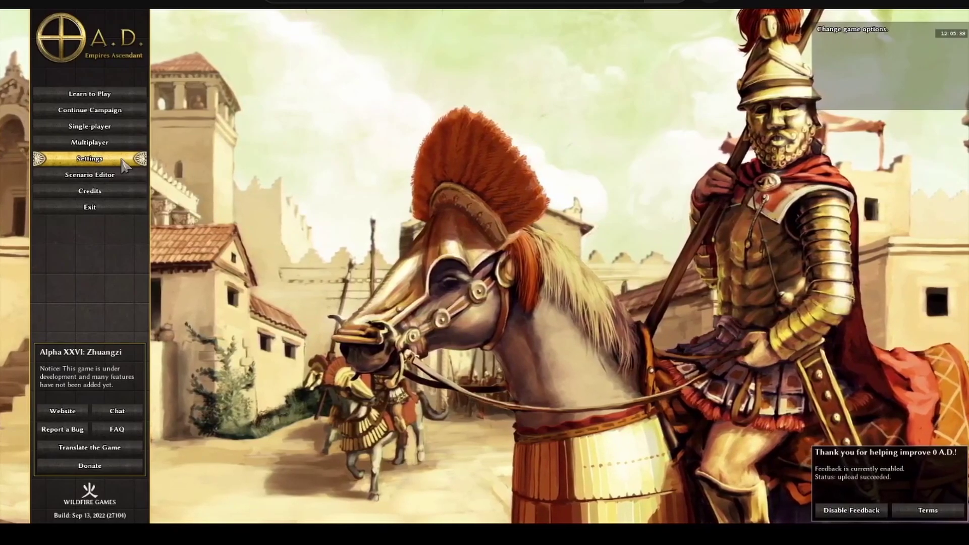
Open the mod selection from the settings and select the enabled community-maps-2 mod to view its description.
left_click(124, 163)
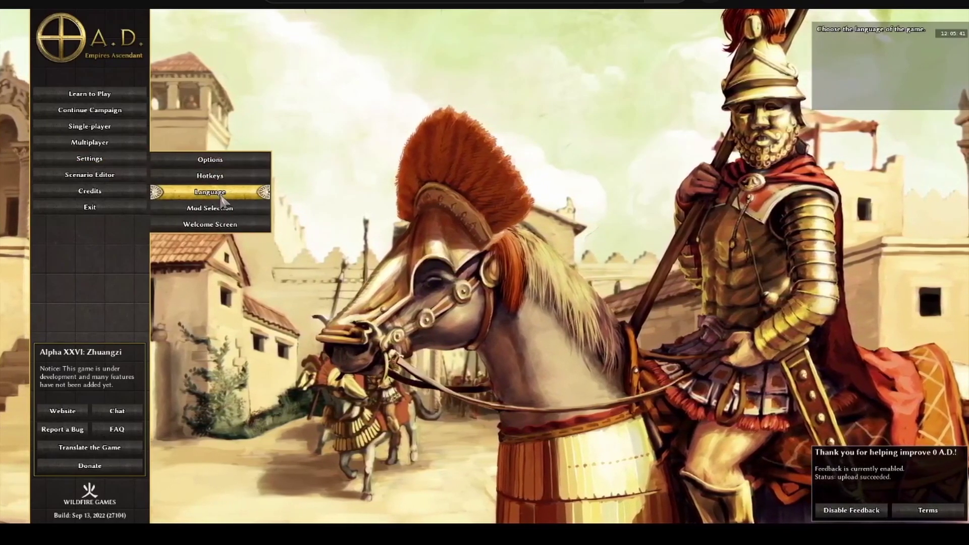
left_click(224, 208)
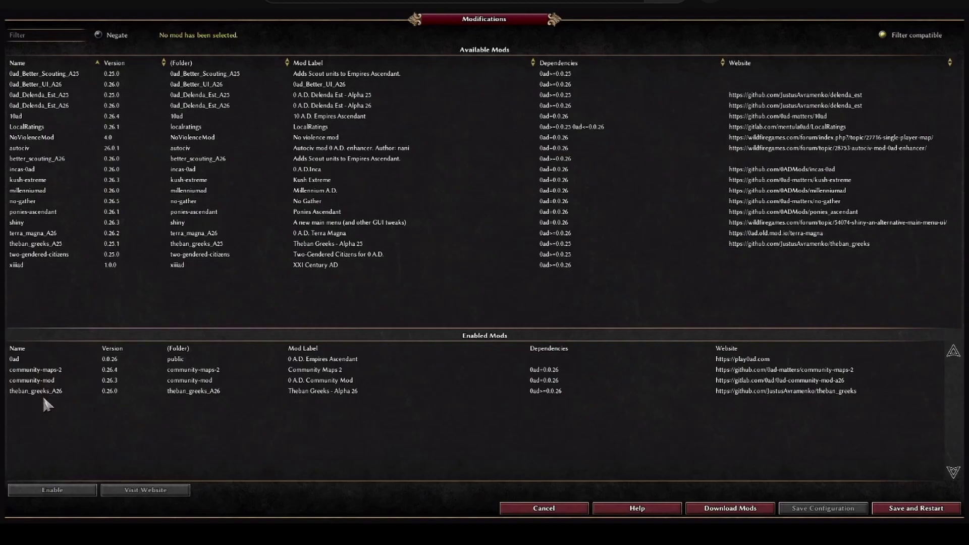
left_click(54, 371)
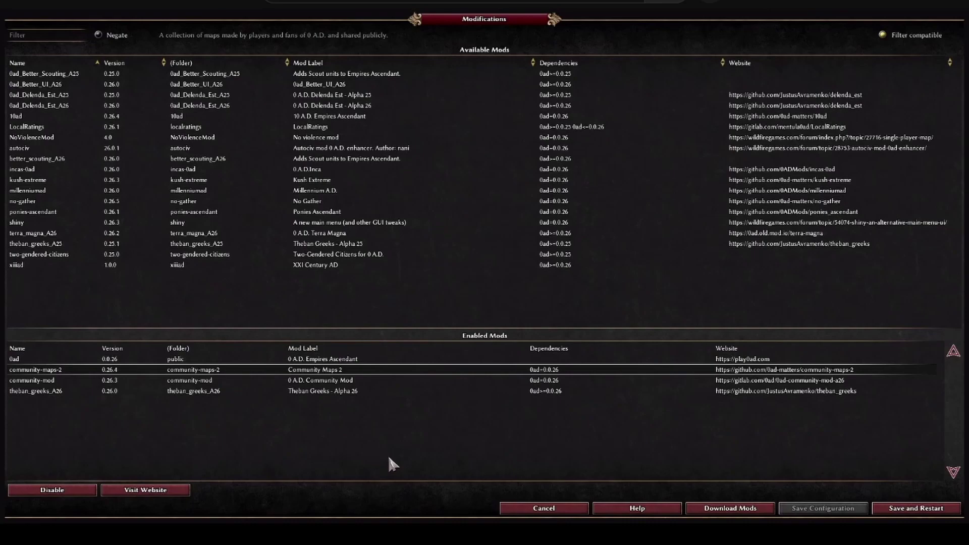
Accept the mod.io disclaimer, examine the names, versions and file sizes of the downloadable mods, and return to the mod selection.
left_click(735, 511)
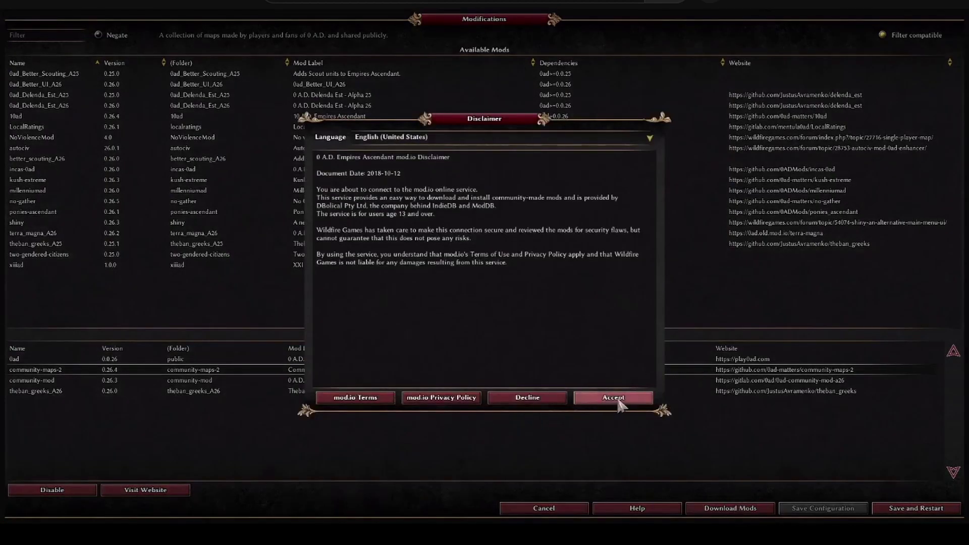
left_click(617, 398)
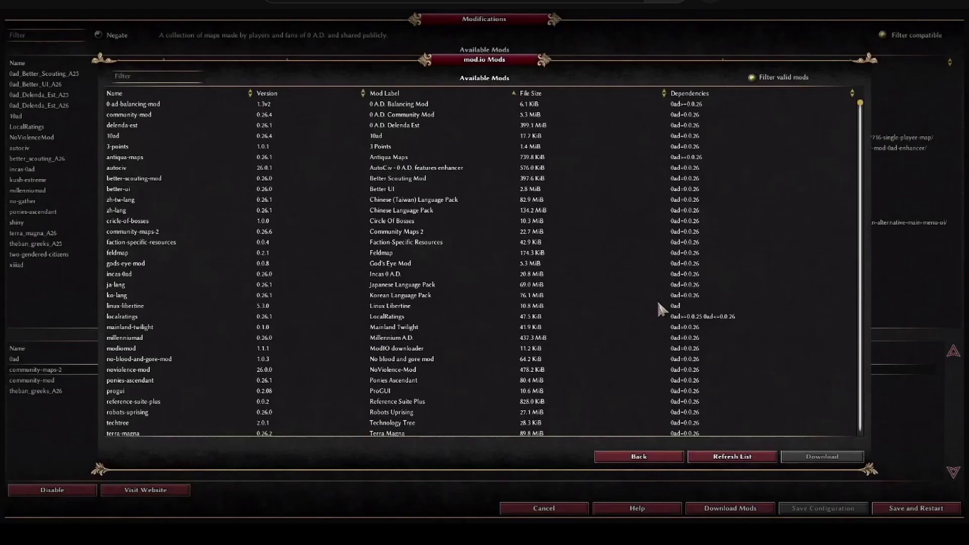
scroll(469, 170, "down", 3)
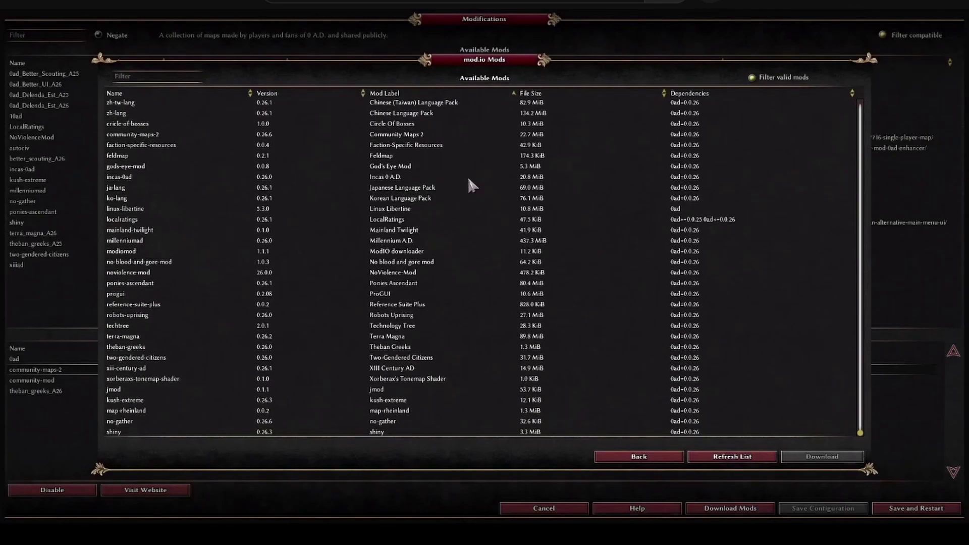
scroll(467, 174, "up", 3)
scroll(468, 177, "up", 1)
scroll(472, 183, "down", 2)
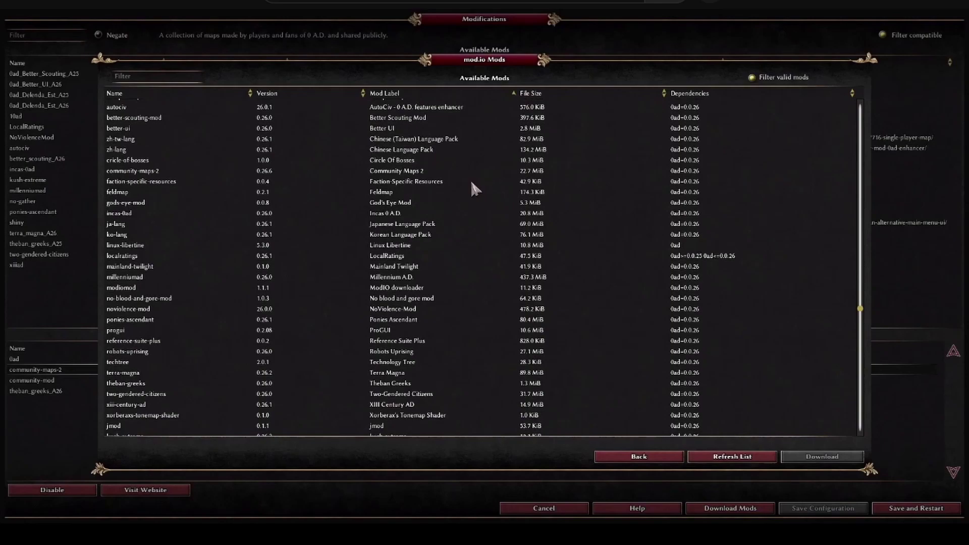
scroll(473, 189, "up", 2)
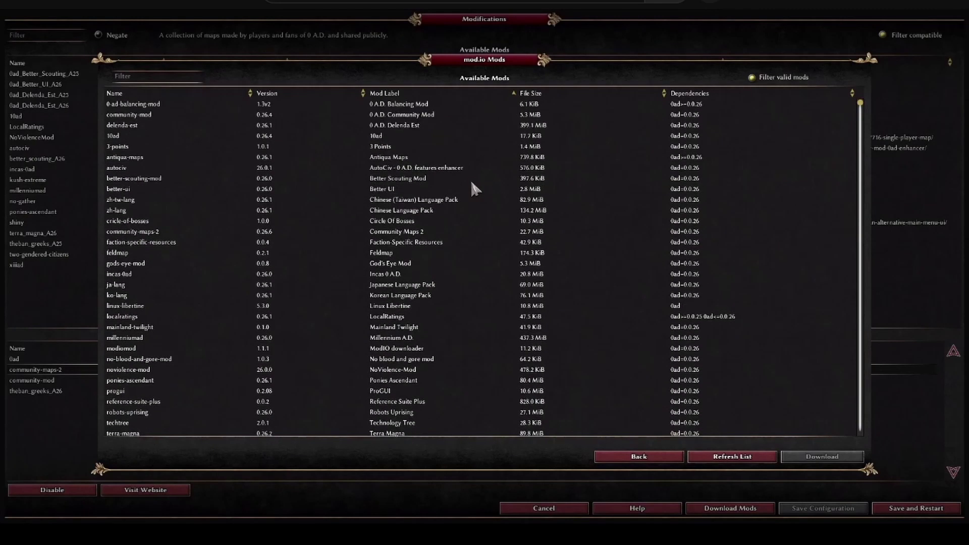
scroll(472, 184, "down", 3)
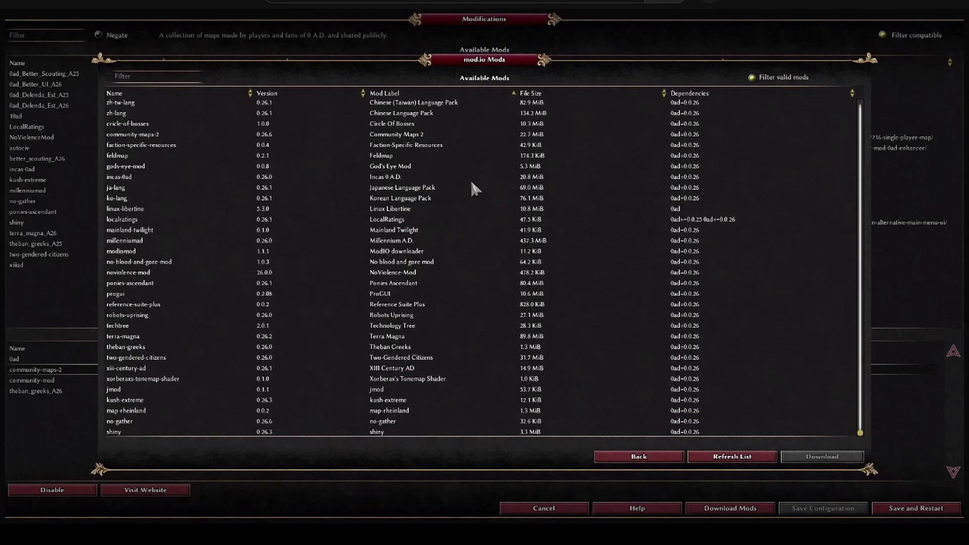
scroll(473, 189, "up", 2)
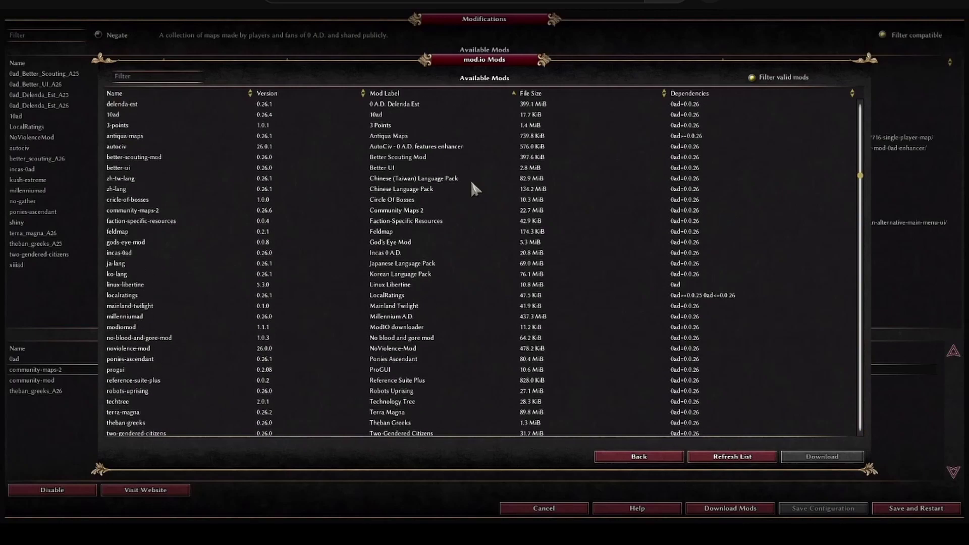
scroll(473, 189, "up", 1)
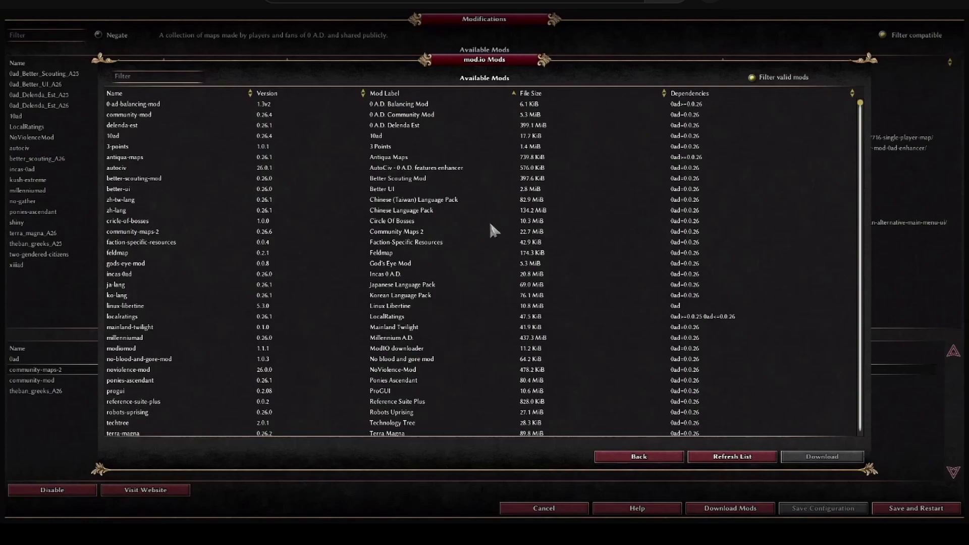
scroll(304, 314, "down", 5)
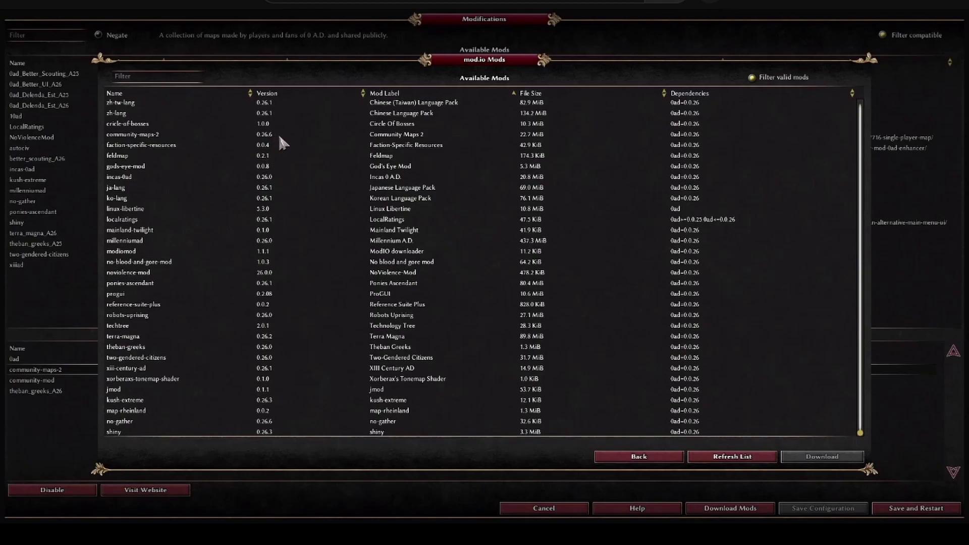
scroll(280, 200, "up", 3)
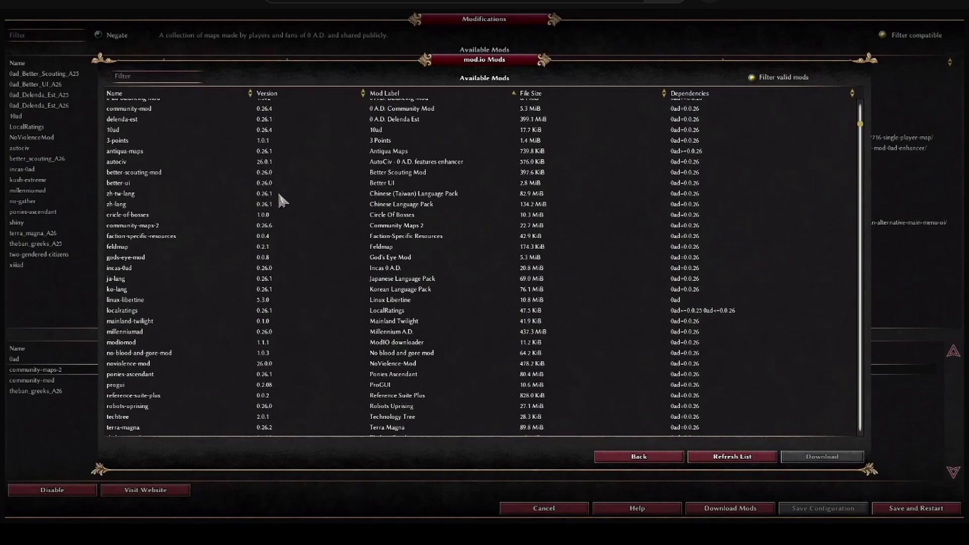
scroll(281, 200, "down", 2)
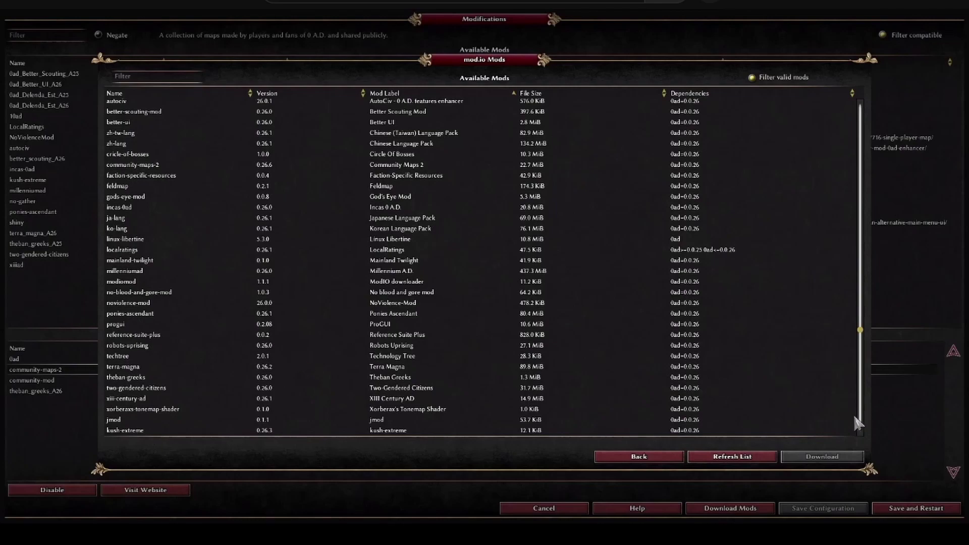
left_click(644, 459)
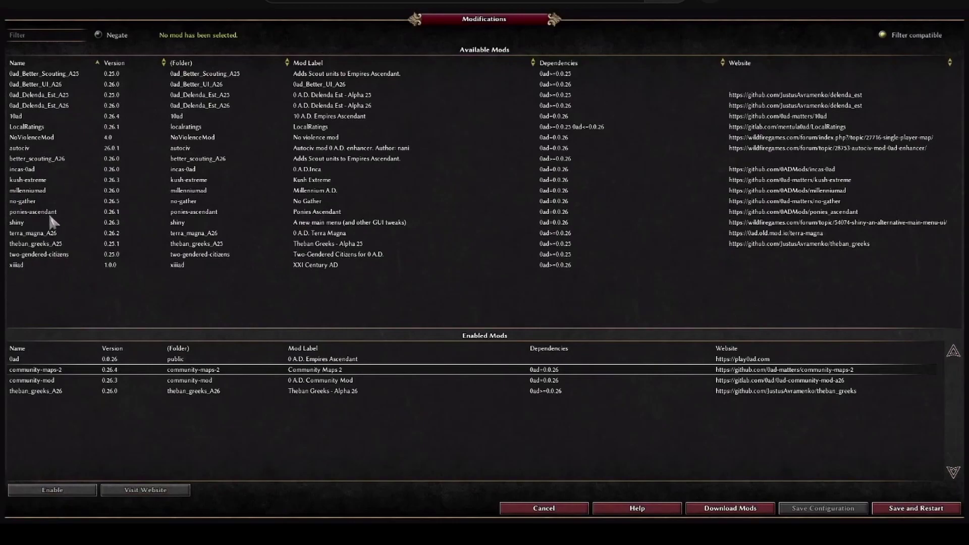
Enable the available xiiiad mod and restart the game with the saved mod configuration.
left_click(21, 266)
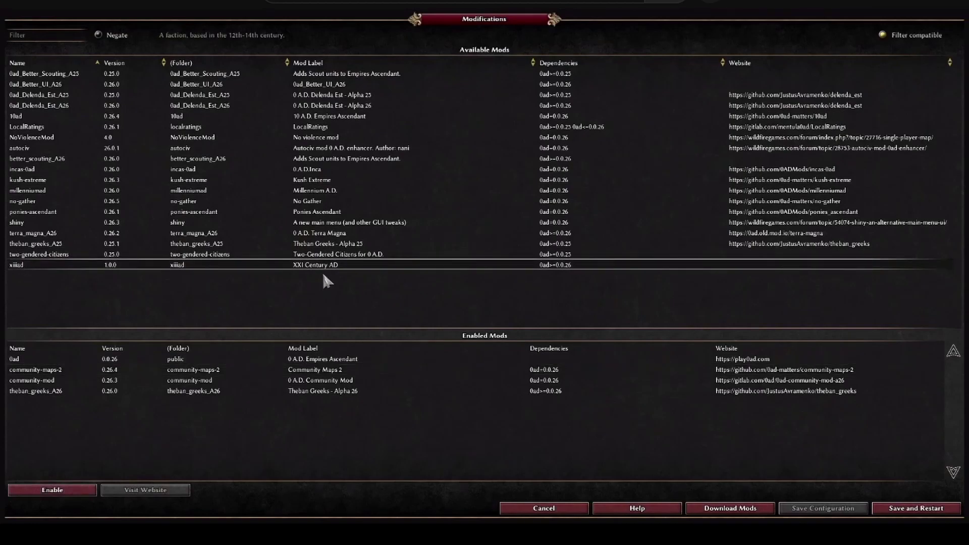
left_click(61, 493)
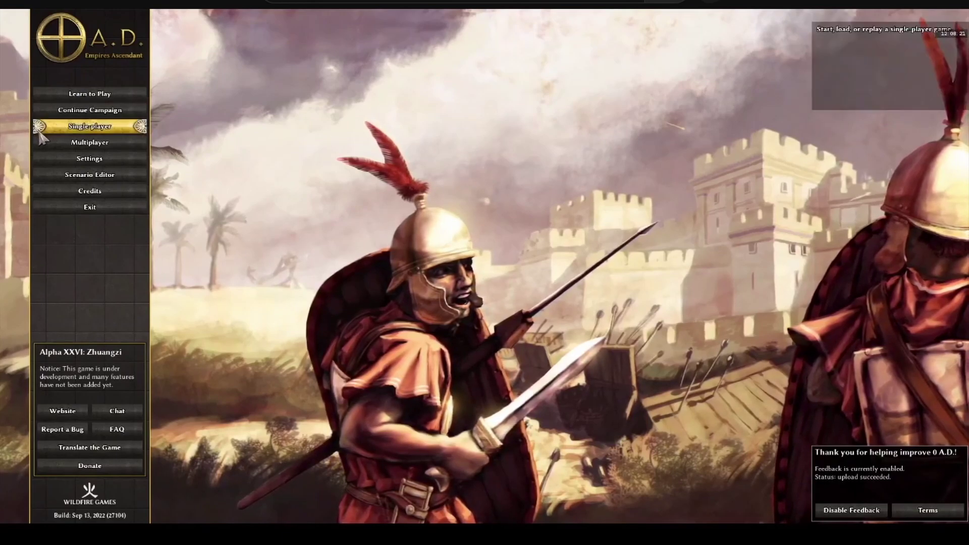
Open a single-player match setup, review the civilizations offered for the first player, and return to the main menu.
left_click(110, 131)
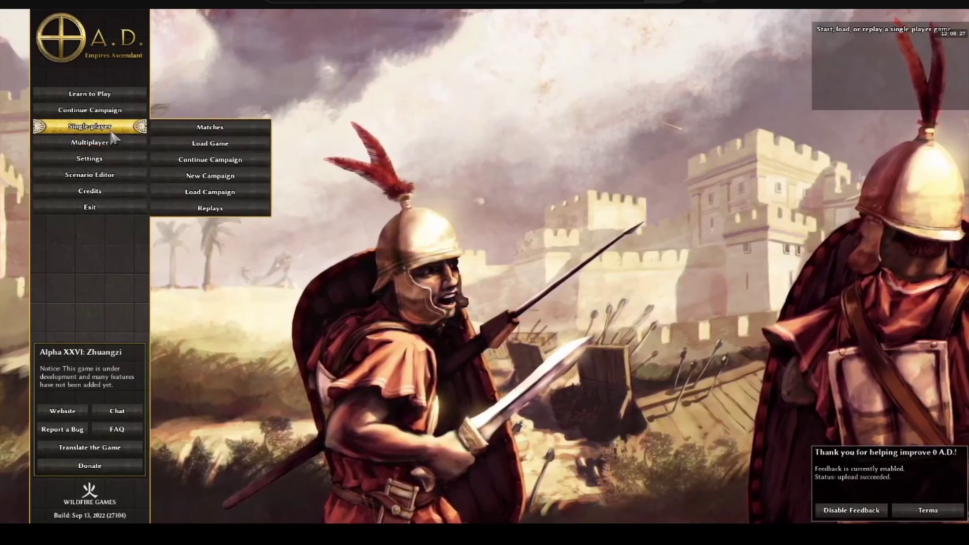
left_click(227, 132)
left_click(555, 54)
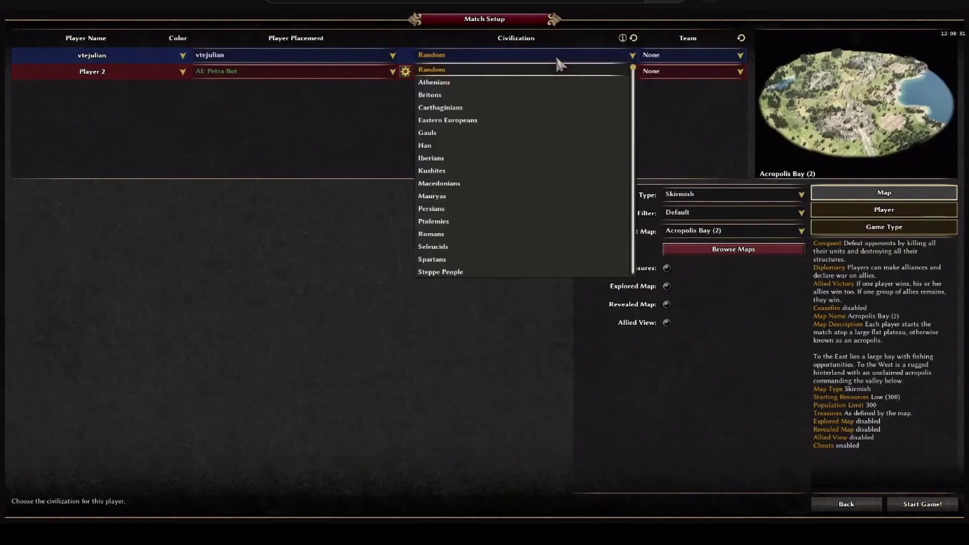
scroll(535, 131, "down", 1)
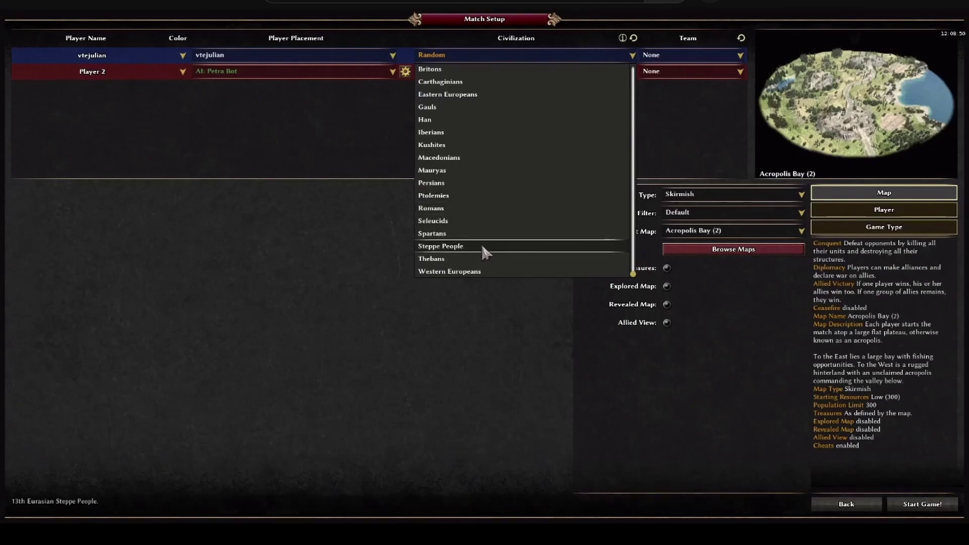
scroll(501, 207, "up", 2)
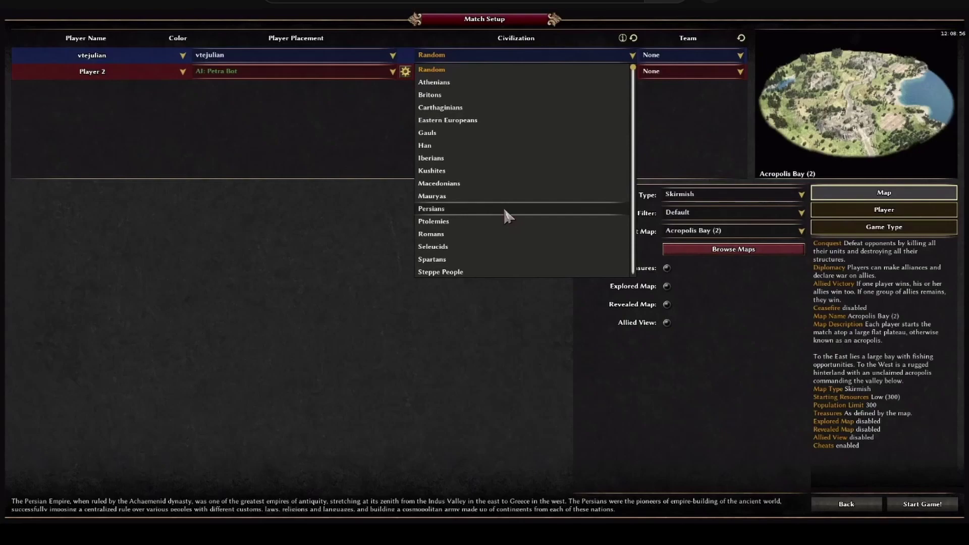
scroll(505, 205, "down", 2)
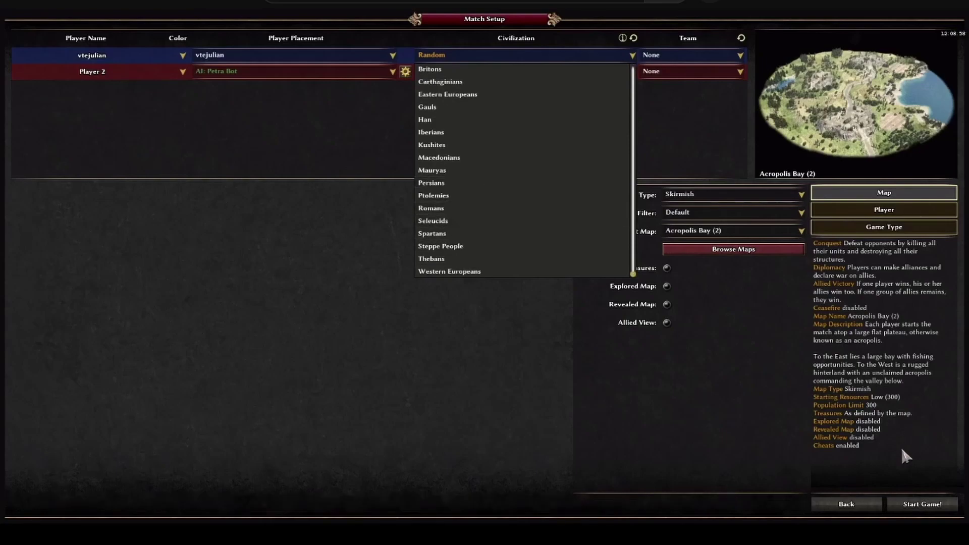
left_click(846, 505)
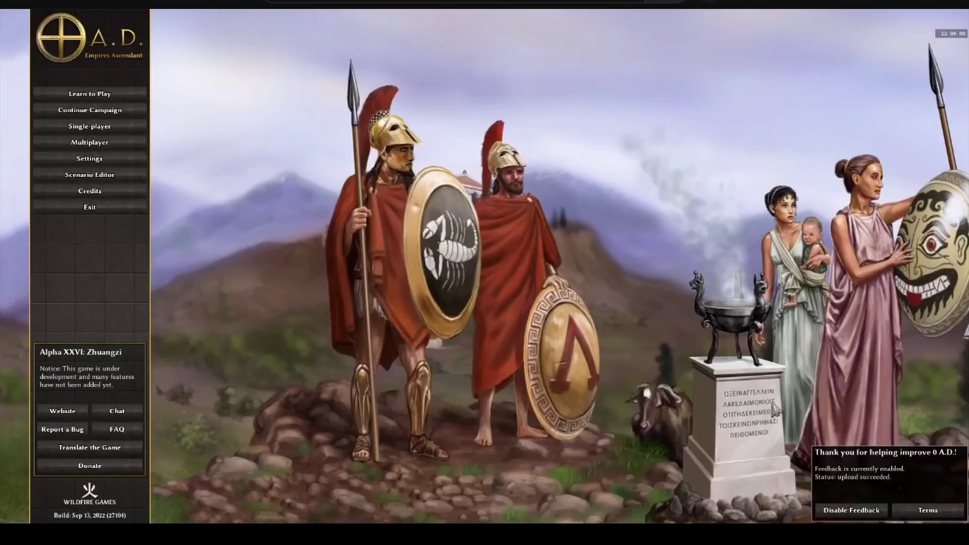
In the mod selection, disable xiiiad and enable millenniumad, and restart the game with the saved configuration.
left_click(98, 164)
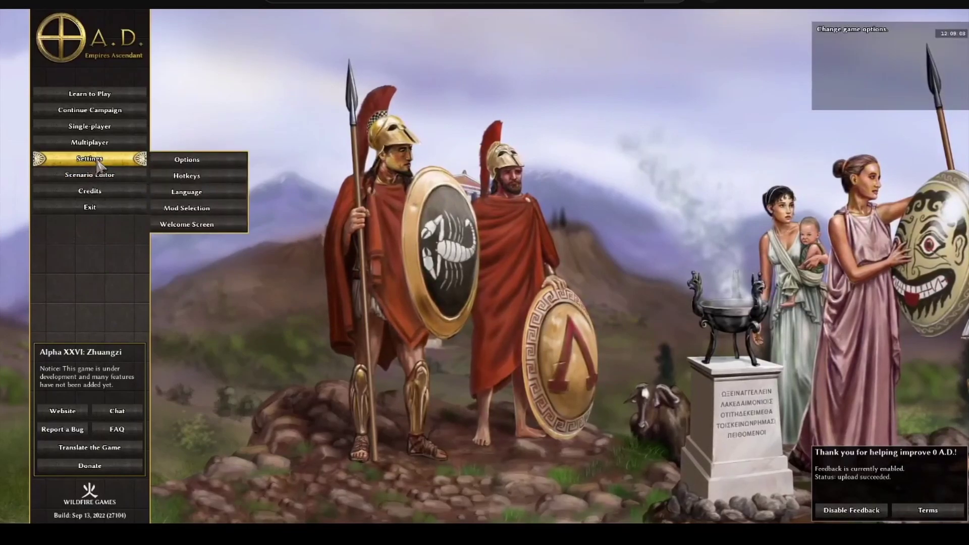
left_click(223, 213)
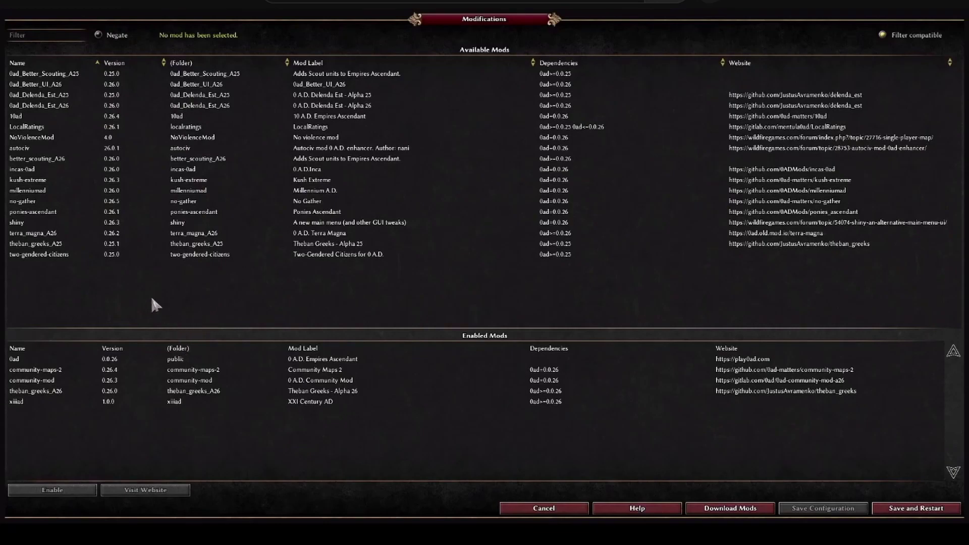
left_click(20, 404)
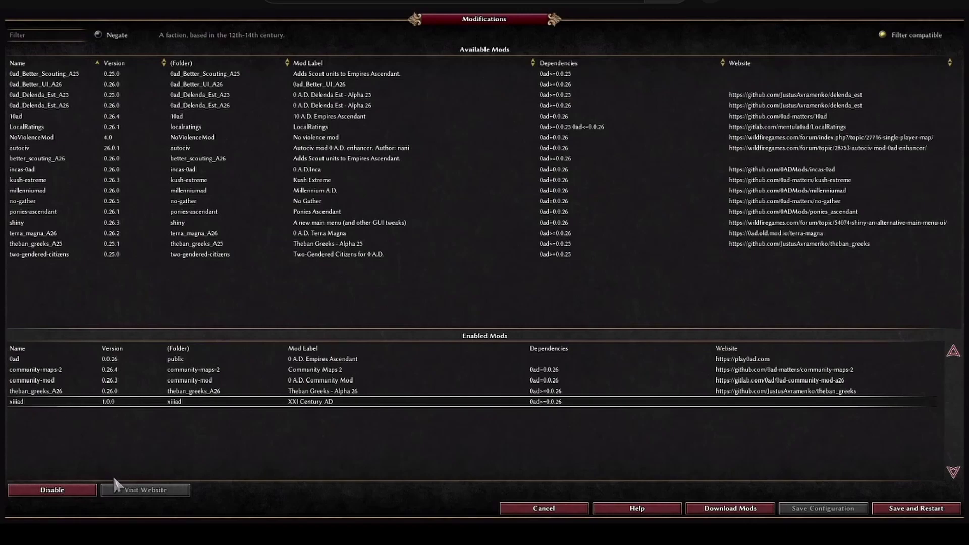
left_click(81, 490)
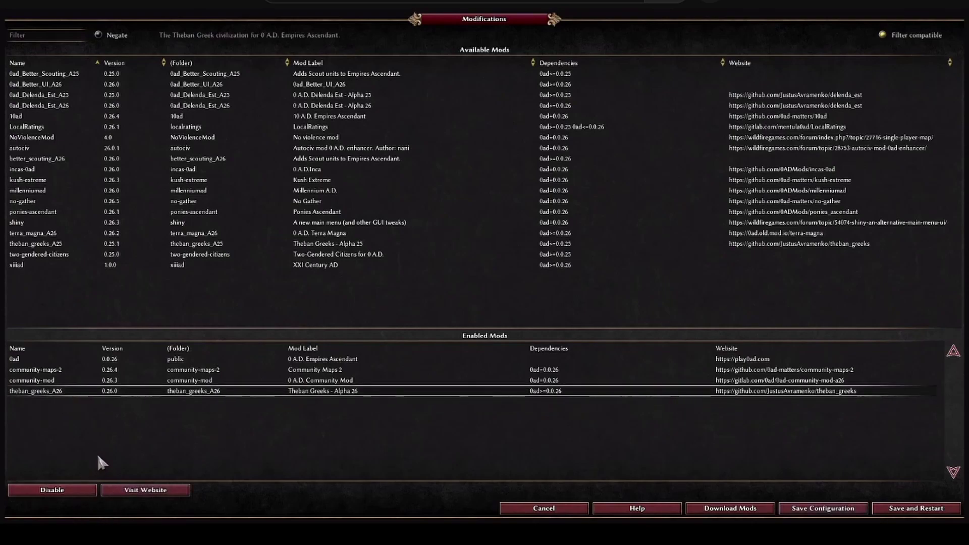
left_click(49, 191)
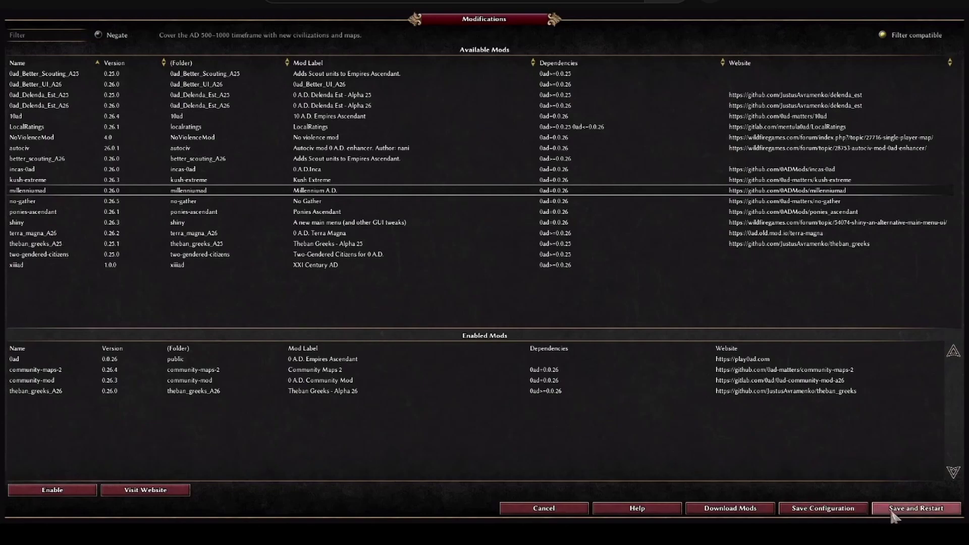
left_click(52, 487)
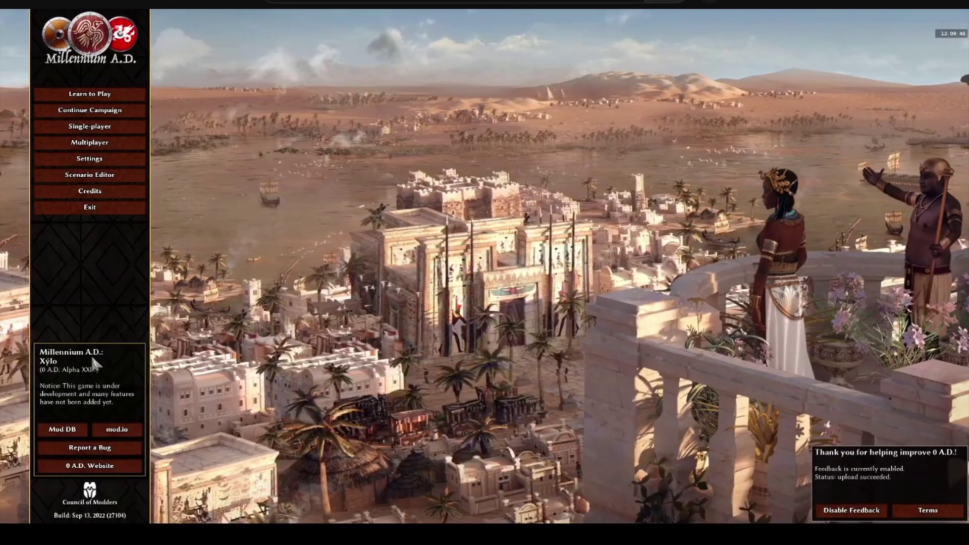
Check the first player's civilization choices with Millennium A.D. active in a single-player match setup, and go back to the main menu.
left_click(103, 128)
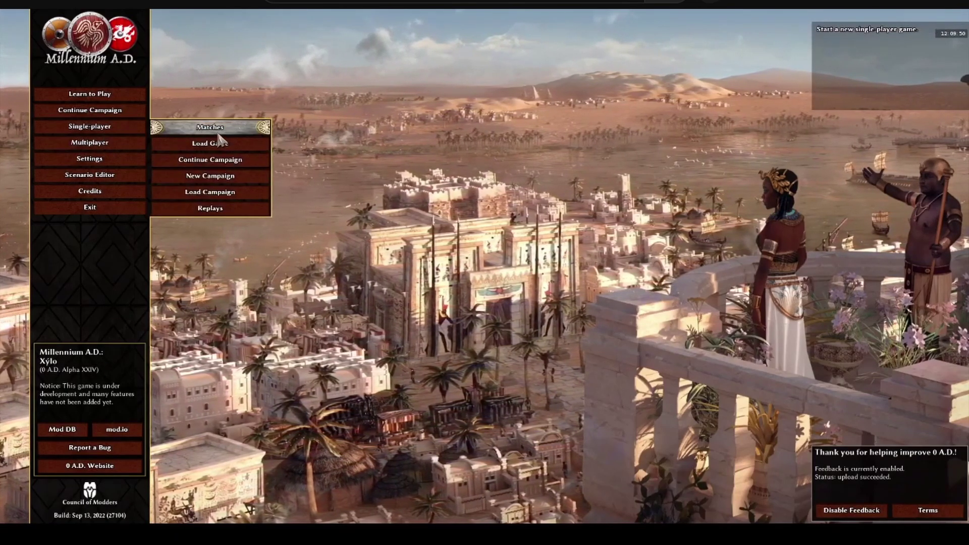
left_click(218, 131)
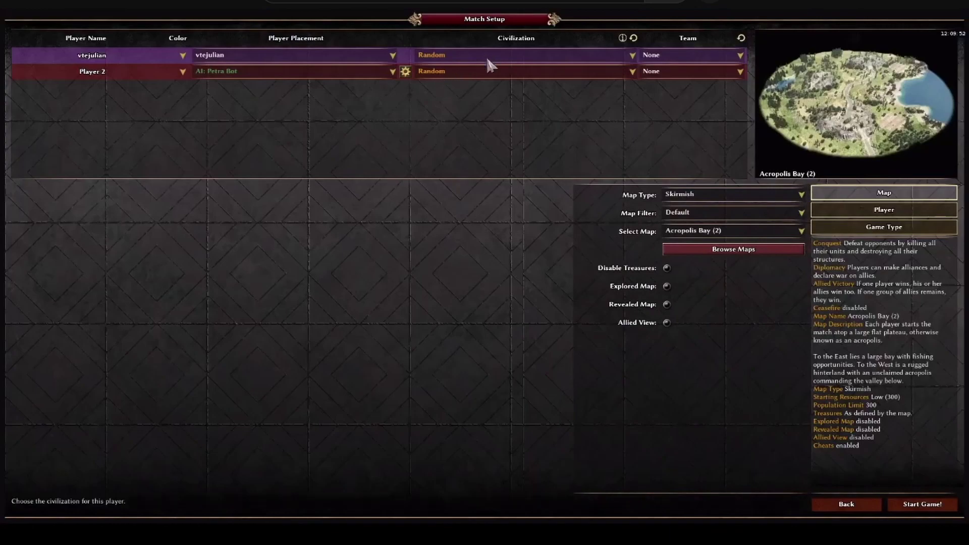
left_click(486, 56)
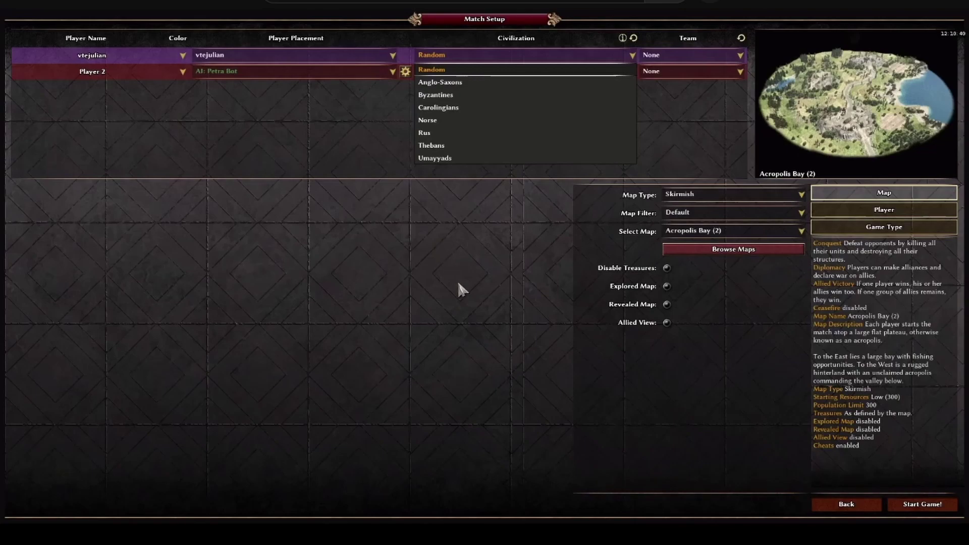
left_click(853, 504)
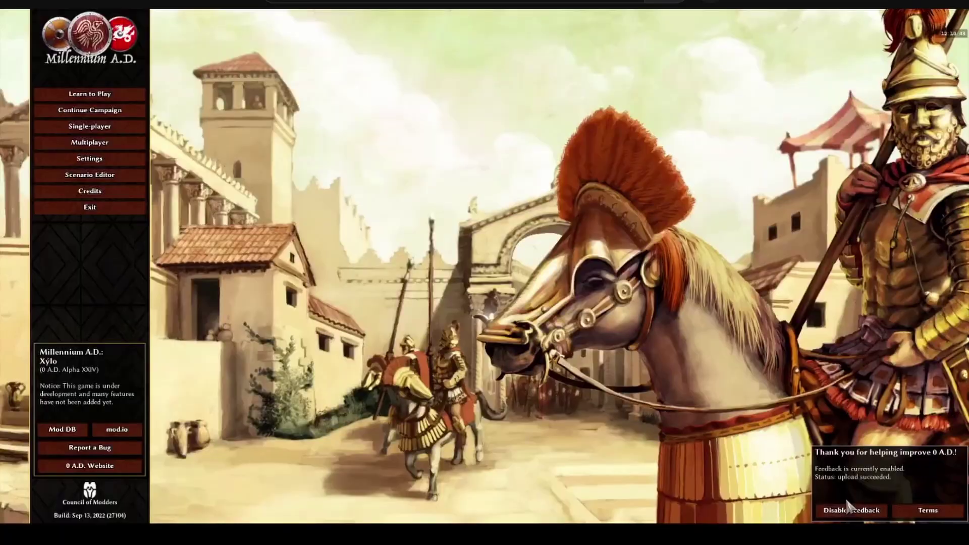
Reopen the mod selection and disable the millenniumad mod.
left_click(92, 165)
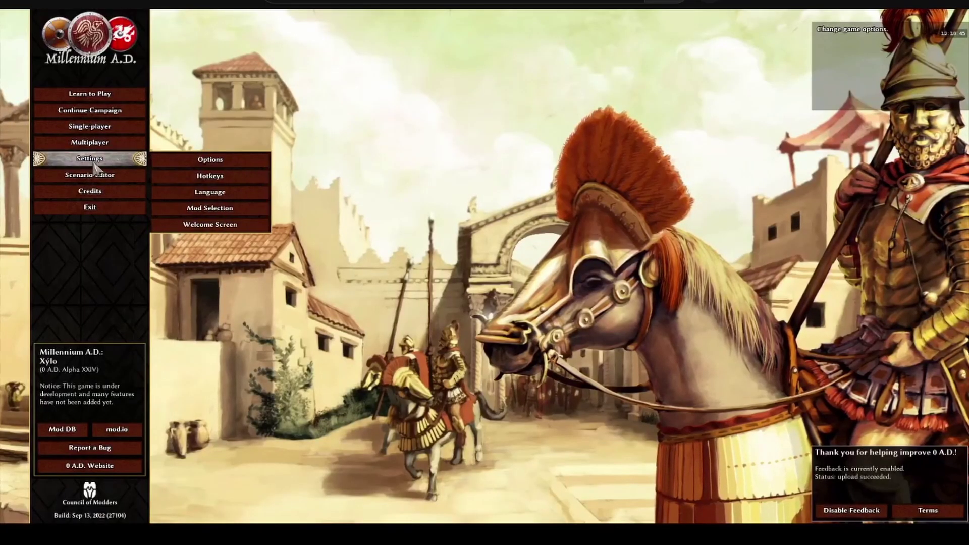
left_click(211, 212)
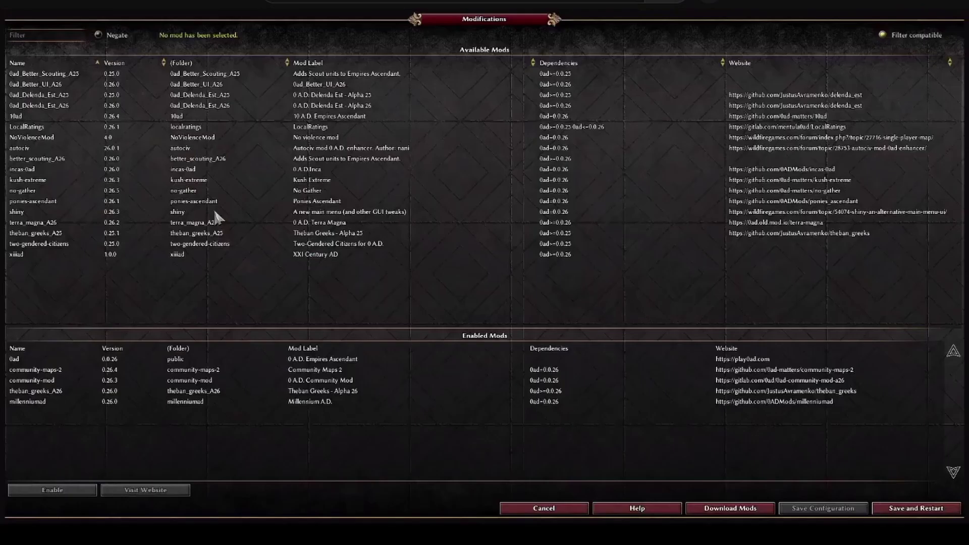
left_click(48, 401)
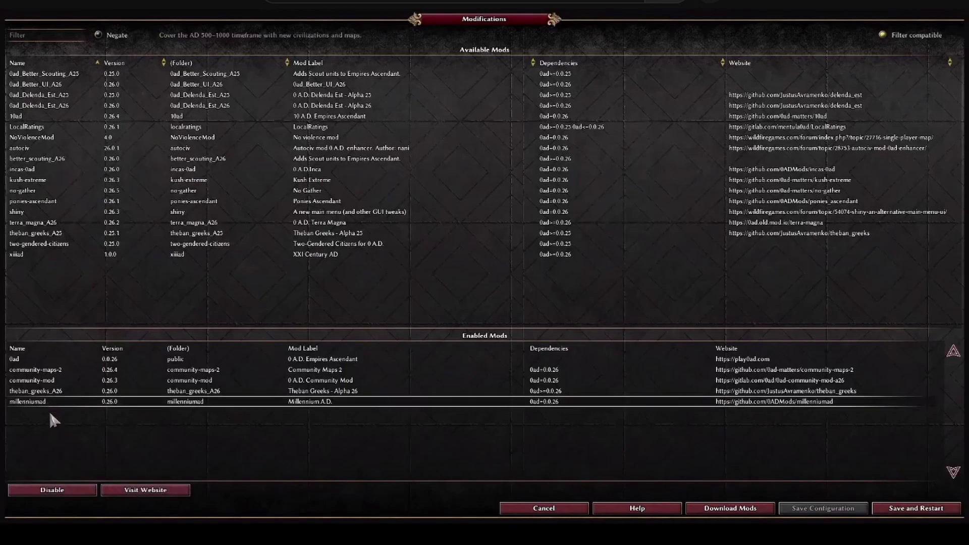
left_click(69, 494)
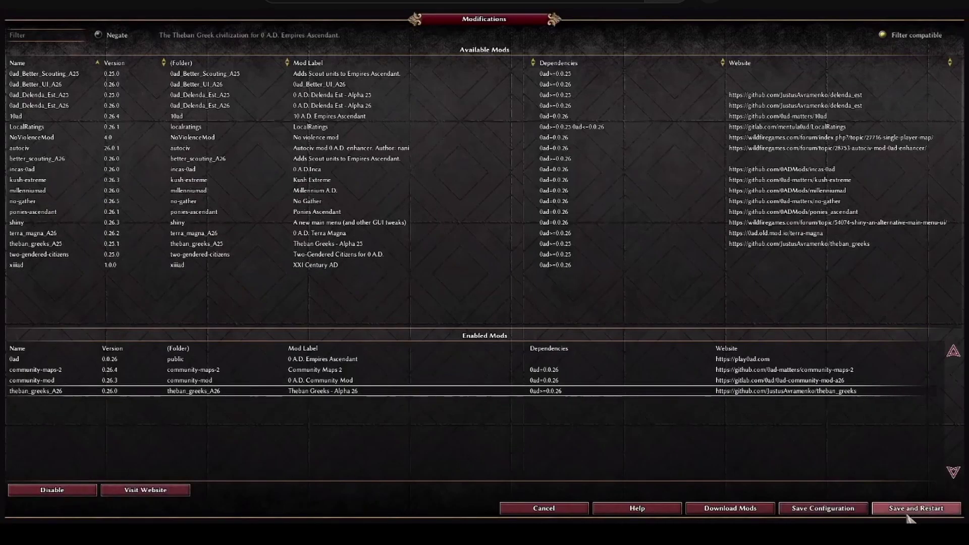